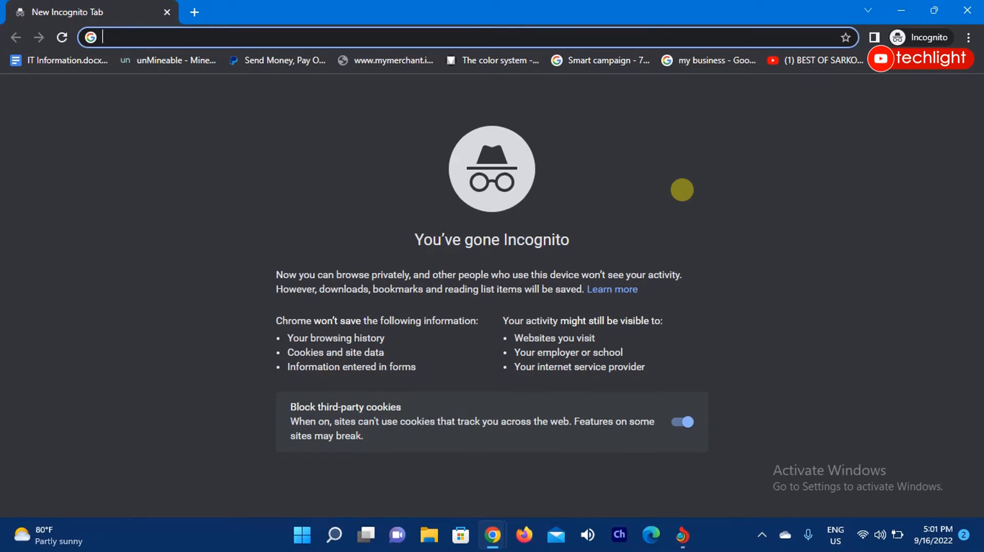
Search Google for "poweriso download".
text(poweriso )
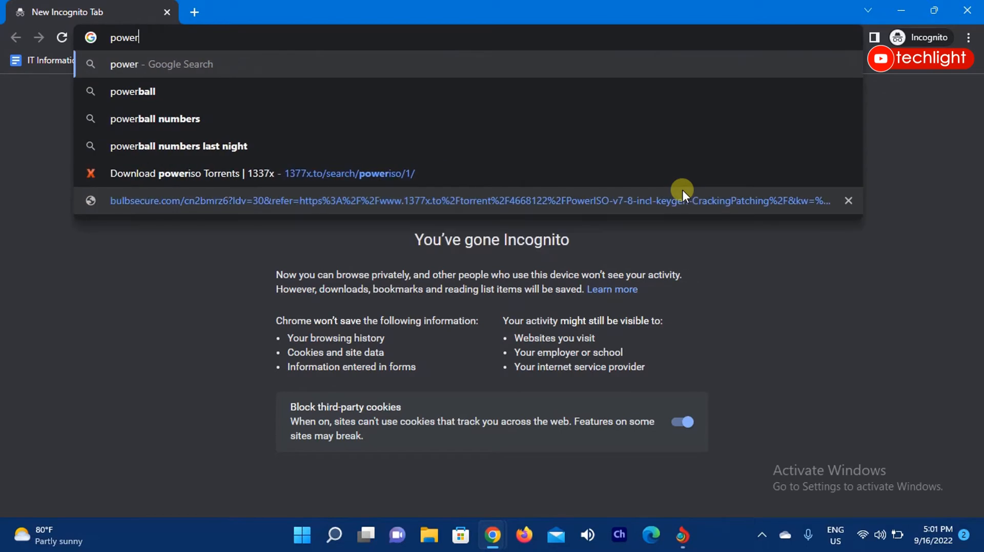
text(do)
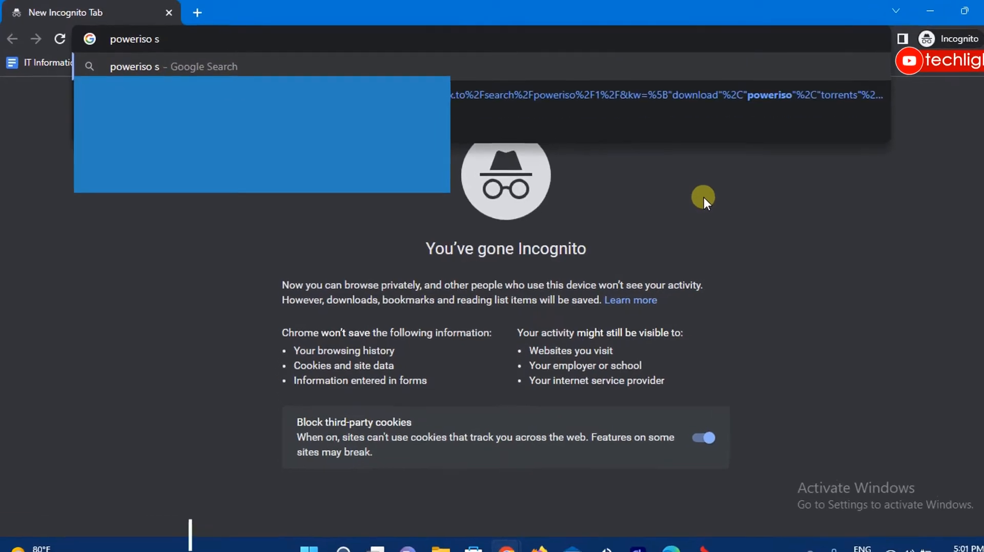
text(wnload)
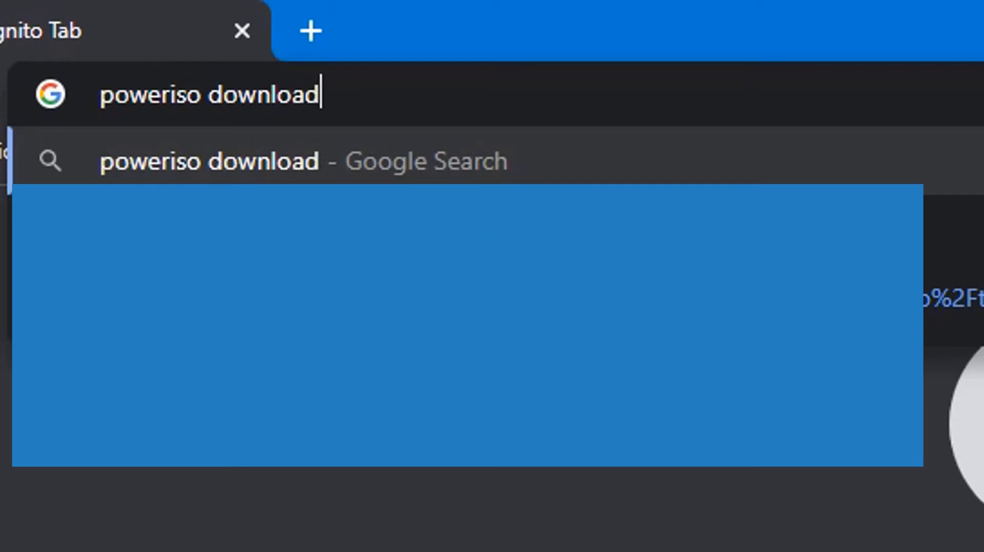
key(Return)
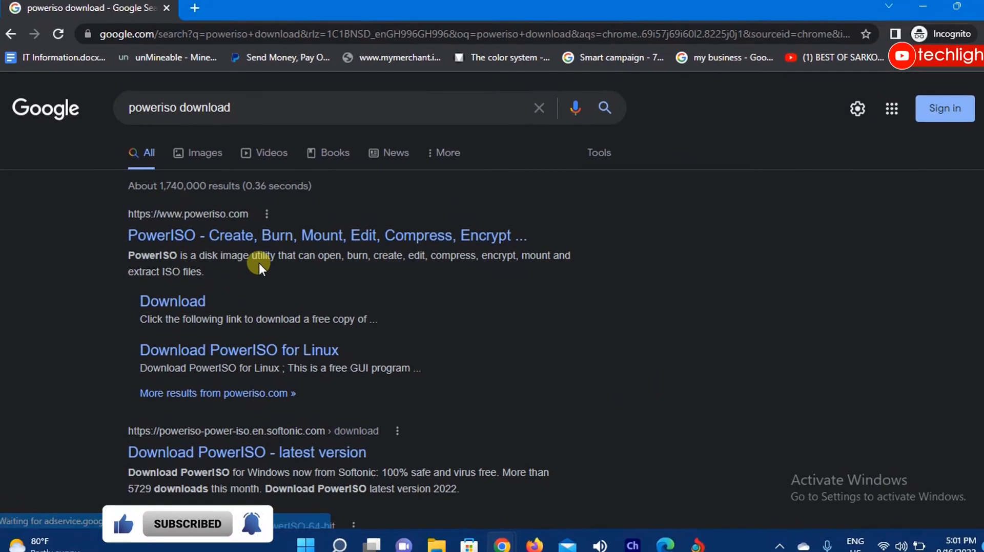
Open the official poweriso.com site from the results and go to its page with the 32-bit and 64-bit downloads.
click(305, 331)
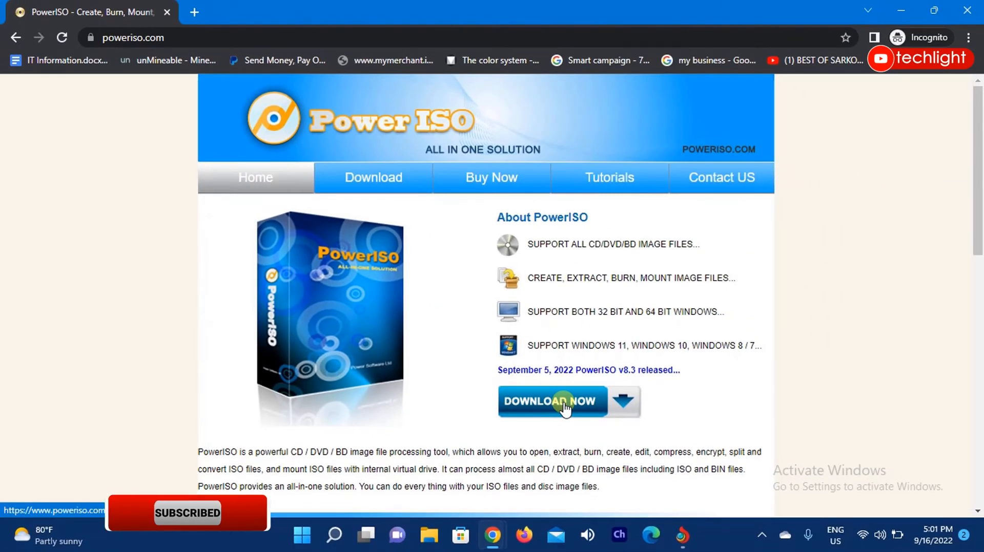
click(564, 405)
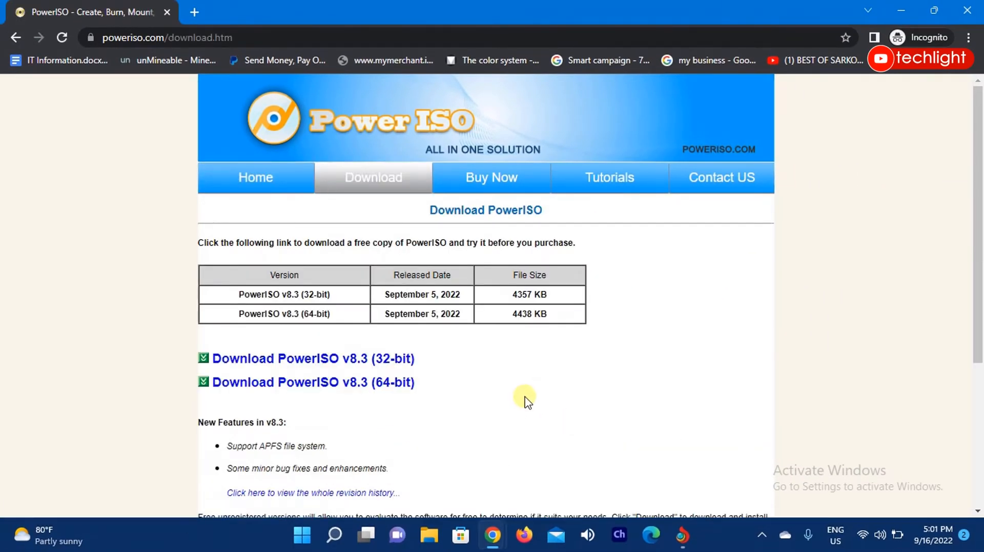
scroll(525, 399, down, 2)
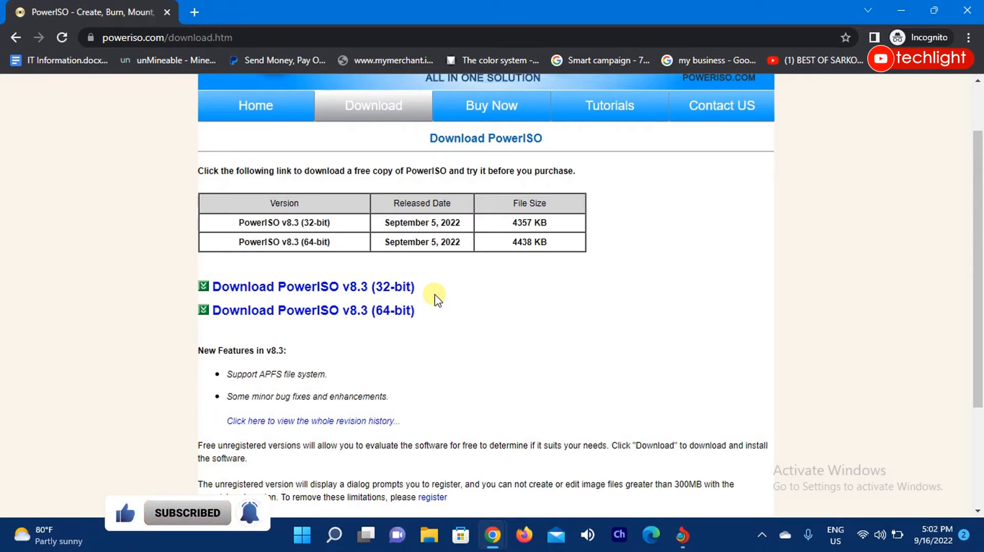
Check the computer's system type in the properties of This PC in File Explorer.
click(430, 543)
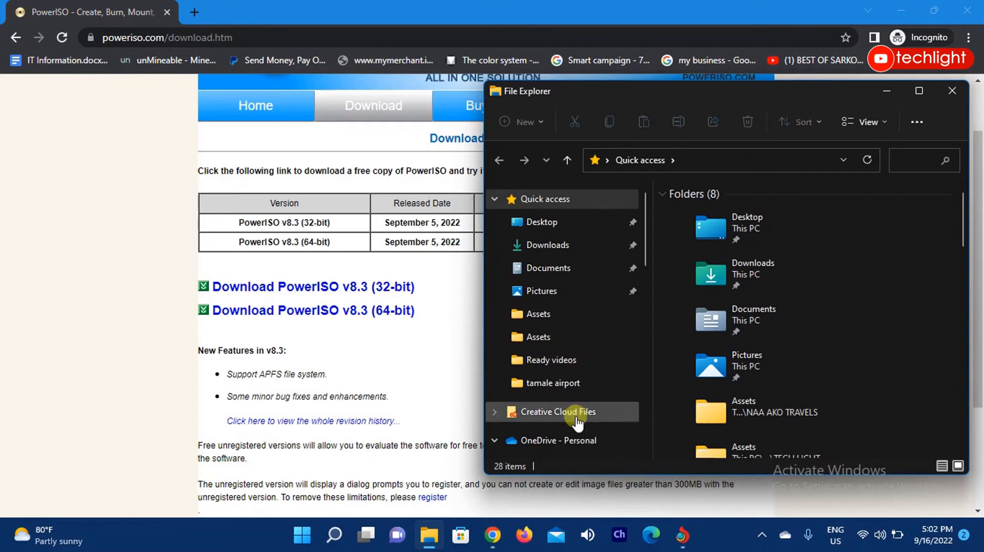
scroll(576, 389, down, 5)
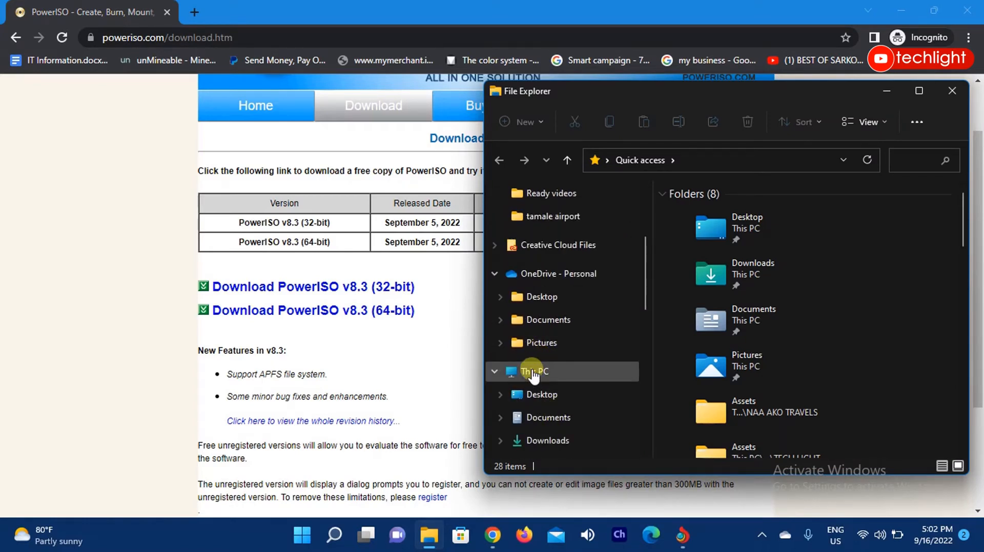
right_click(531, 374)
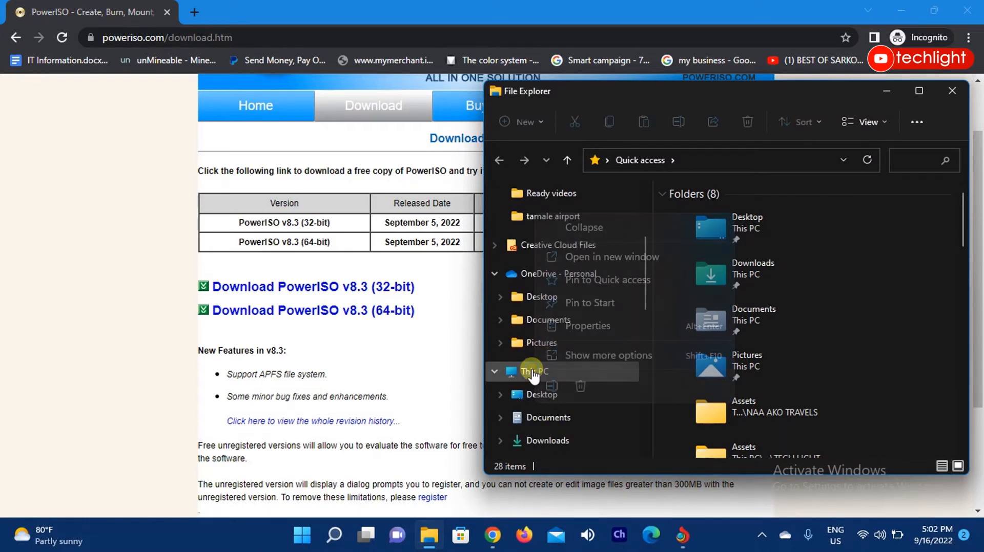
click(586, 326)
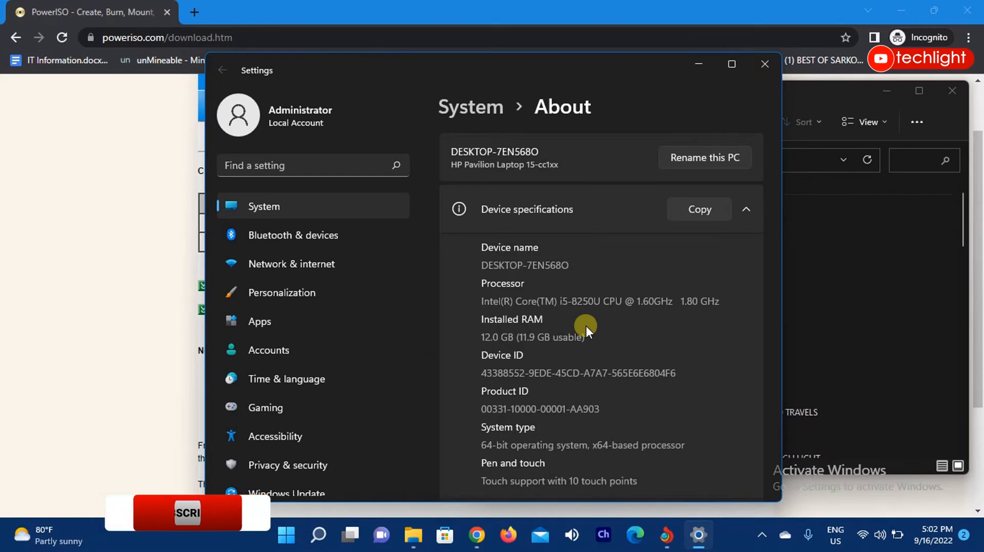
scroll(576, 342, down, 1)
scroll(576, 342, down, 1)
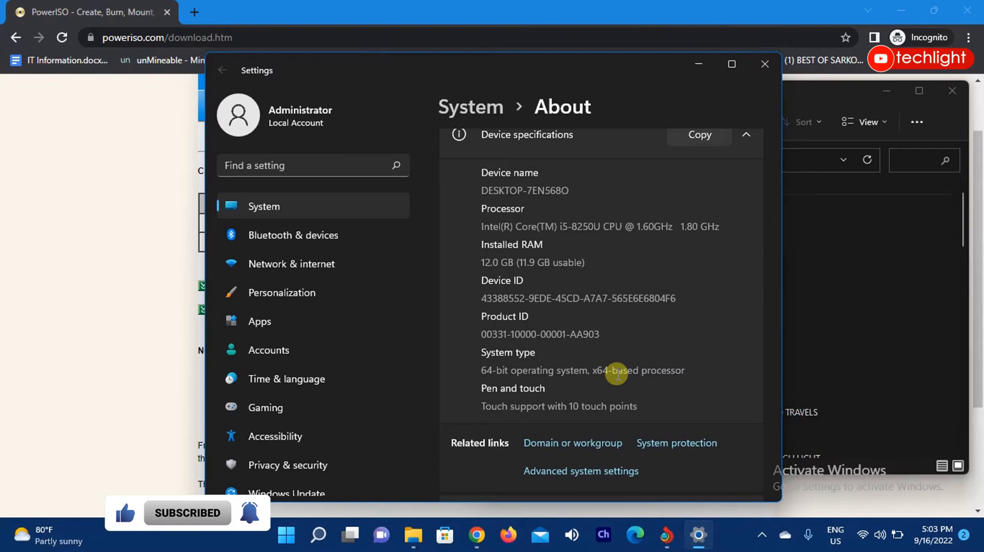
click(699, 67)
Download PowerISO v8.3 (64-bit) and show the downloaded installer in its folder.
click(93, 284)
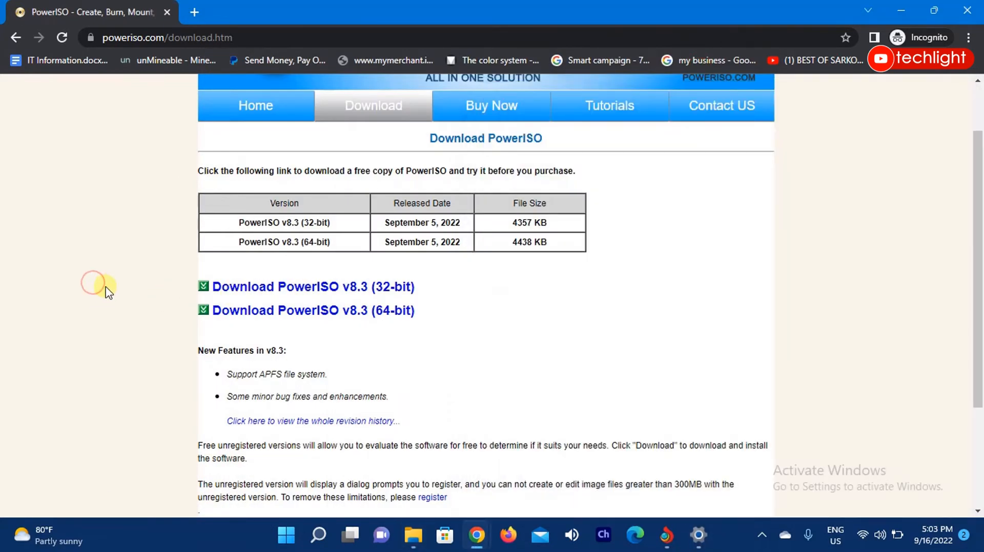
click(312, 312)
click(154, 500)
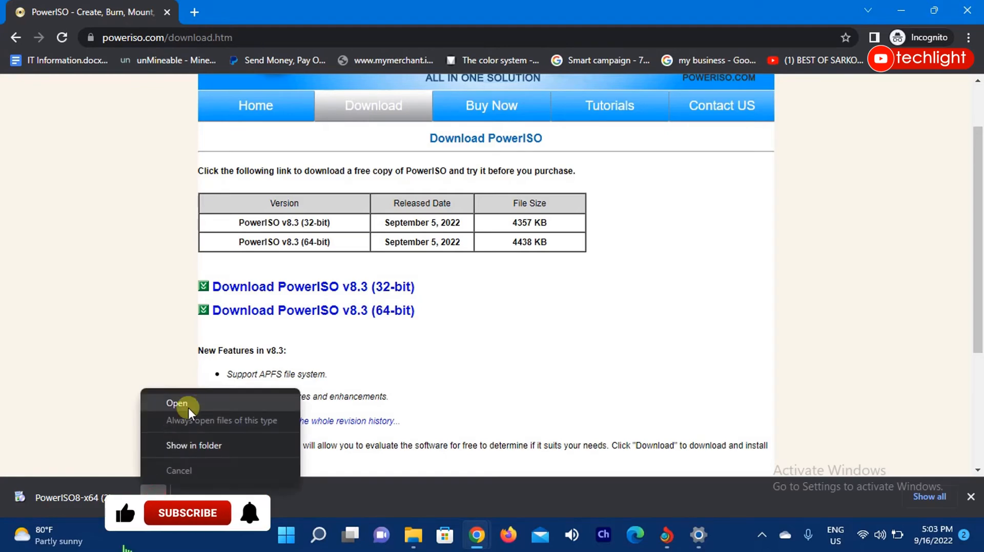
click(210, 445)
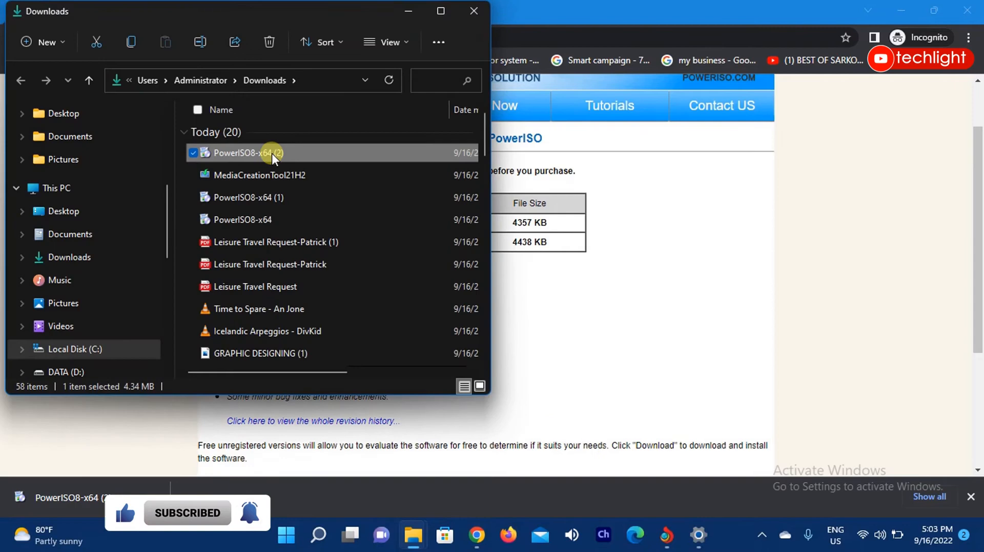
Run the PowerISO8-x64 (2) installer and accept the license agreement.
double_click(272, 155)
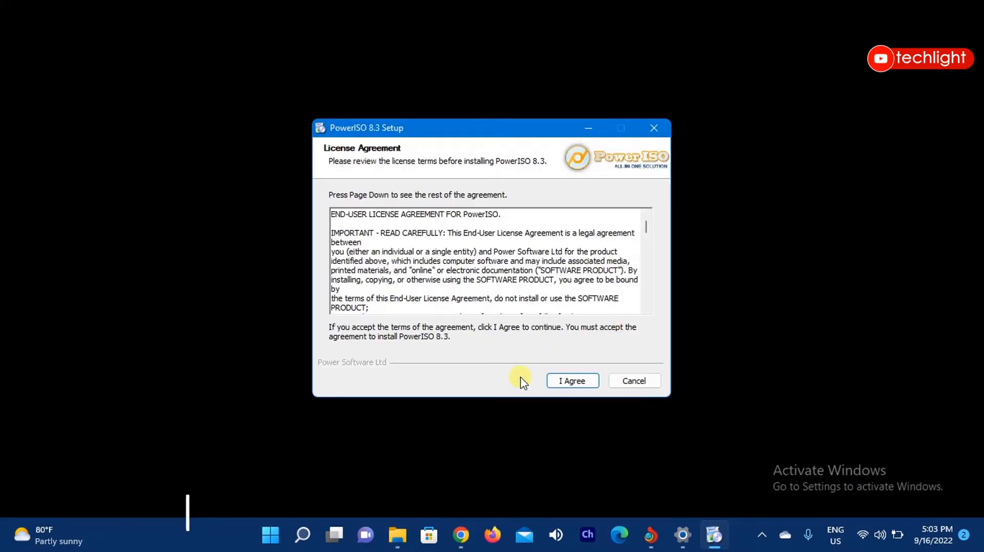
click(581, 383)
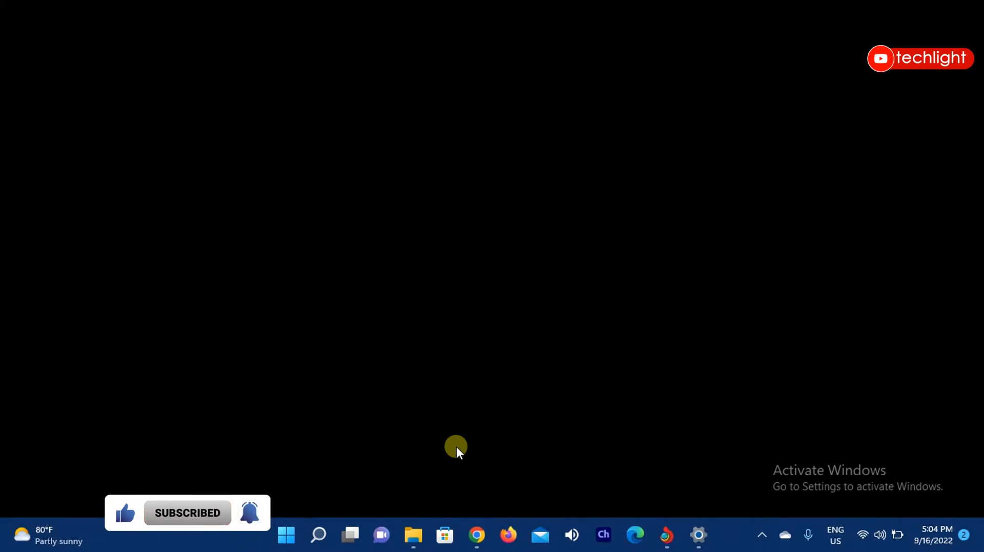
Find PowerISO with the Windows search and run it as administrator.
key(super)
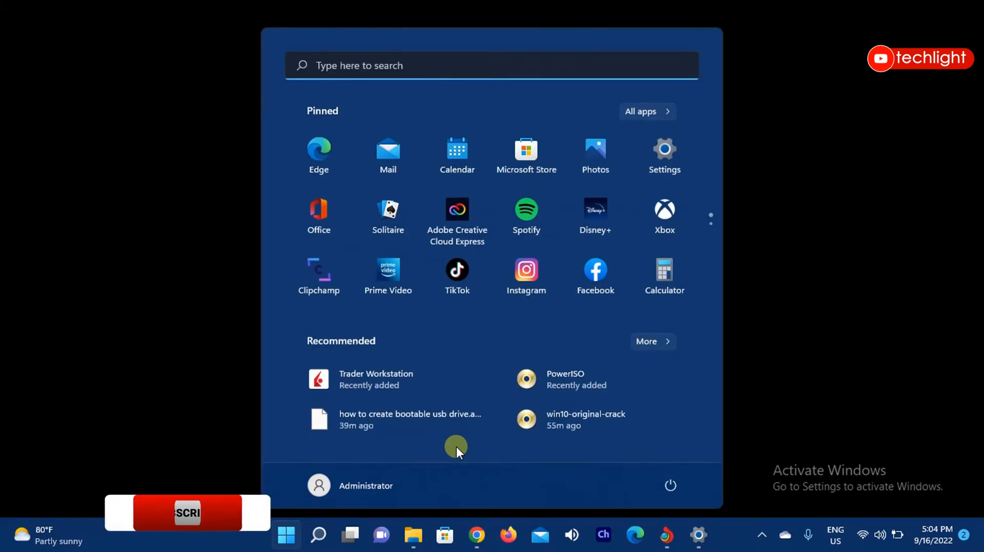
text(power)
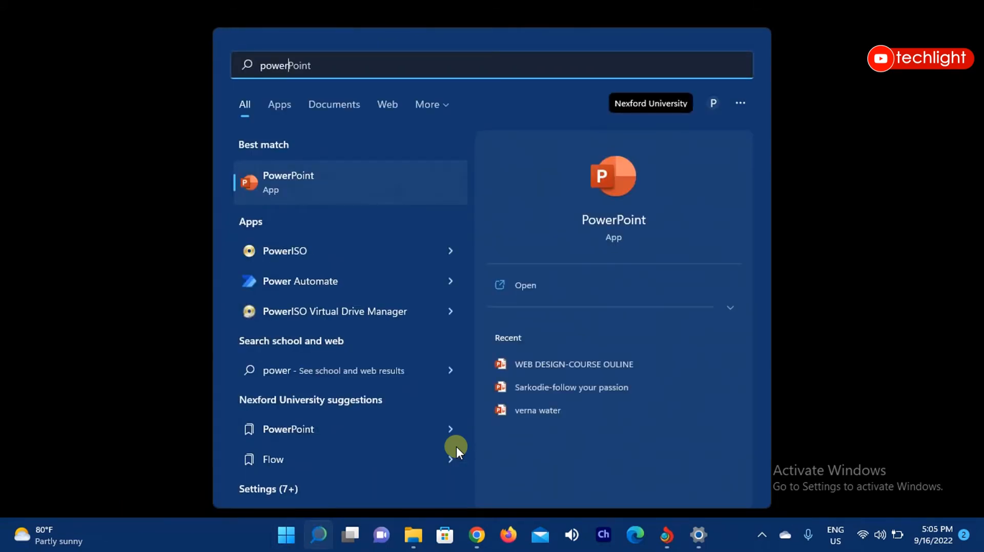
text(i)
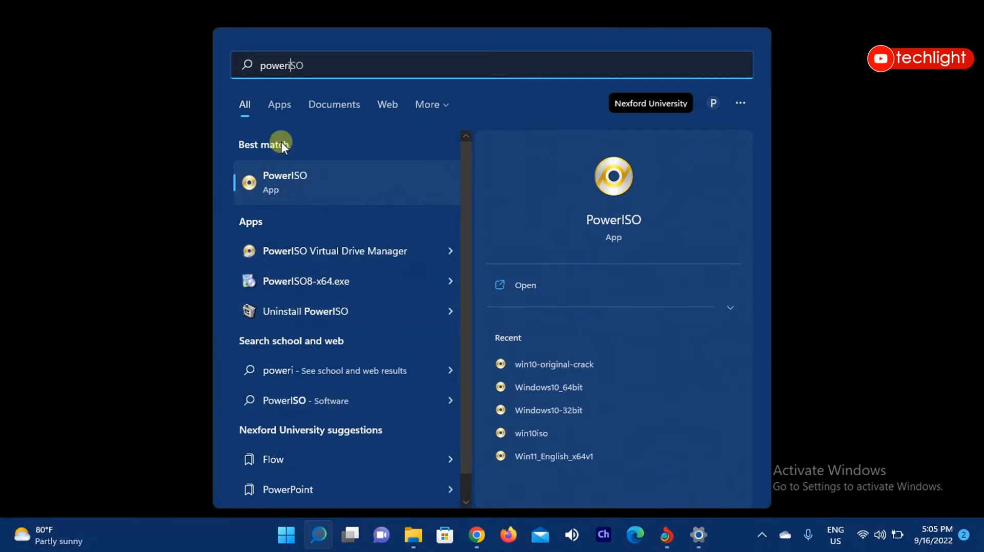
right_click(296, 180)
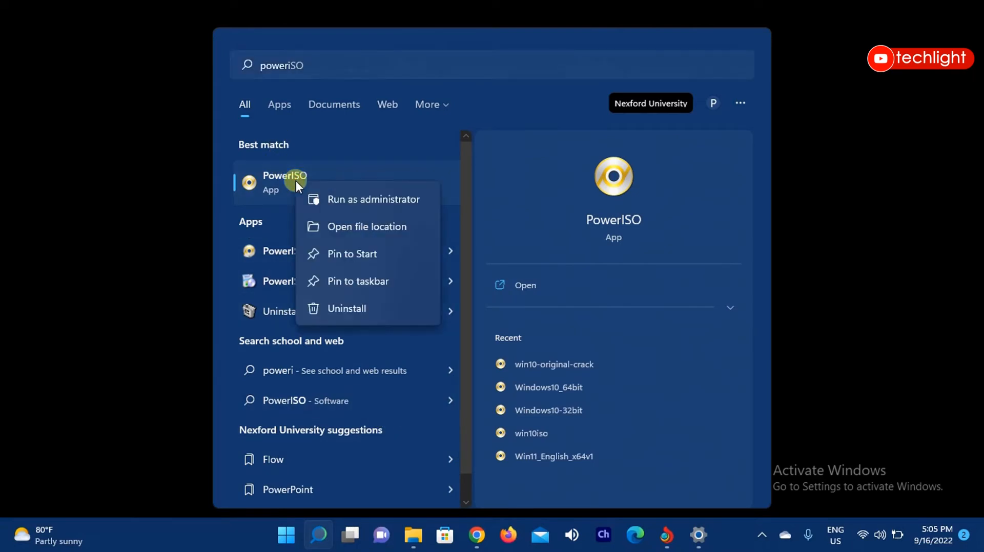
click(365, 201)
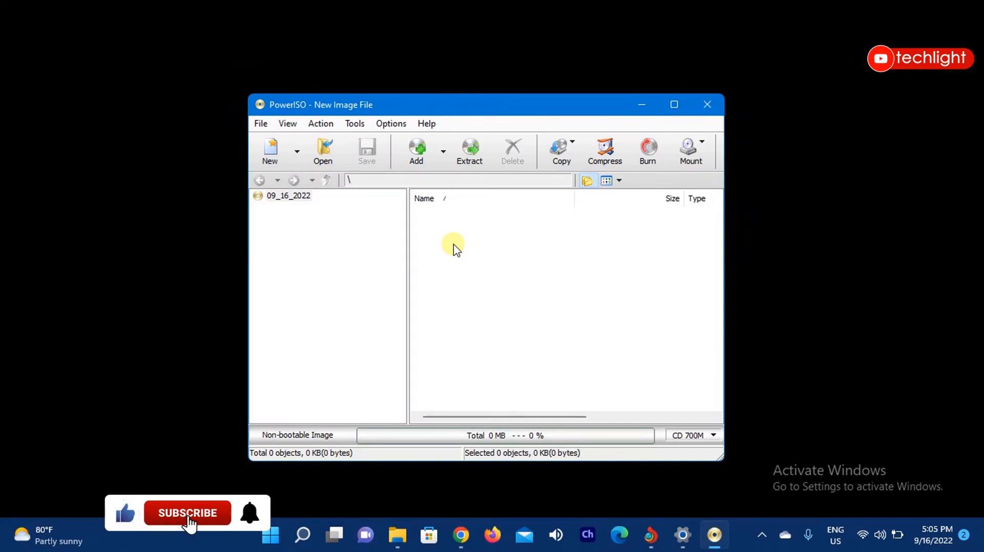
click(399, 531)
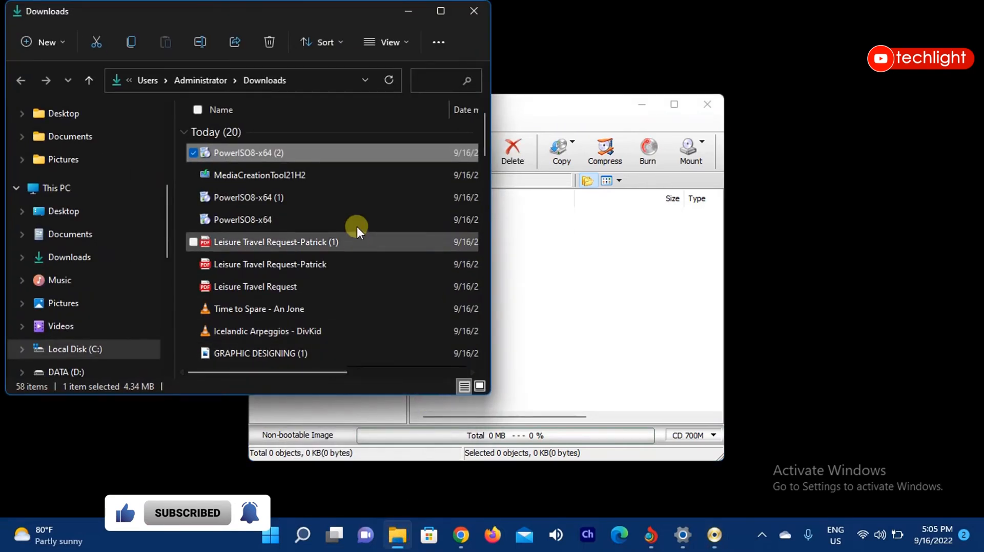
click(474, 12)
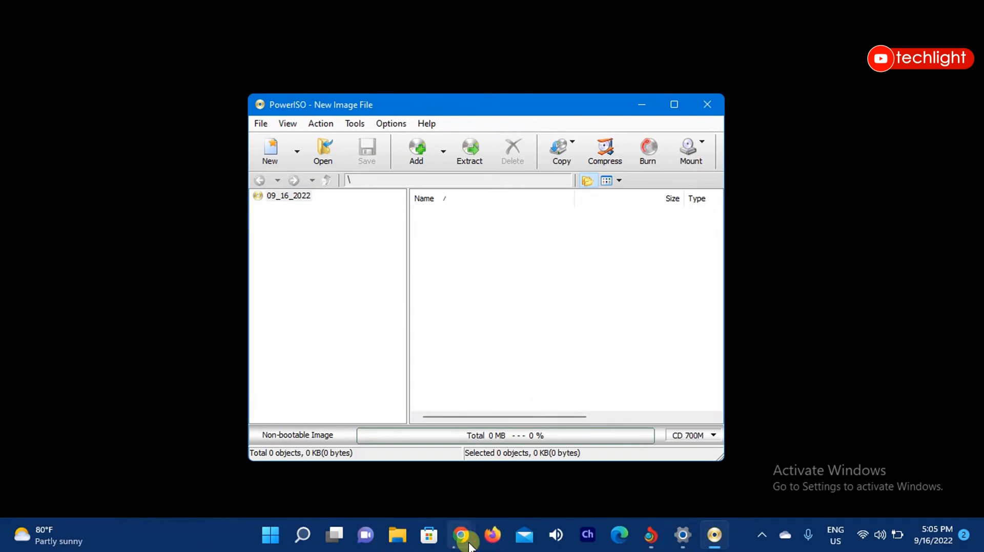
Switch to Chrome and search for "windows 10 download" in a new tab.
mouse_move(461, 535)
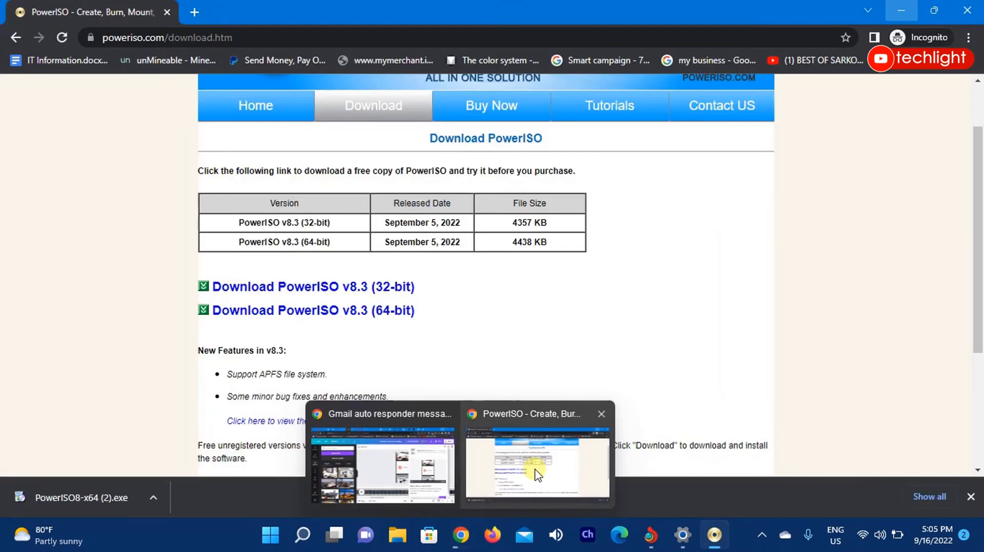
click(537, 475)
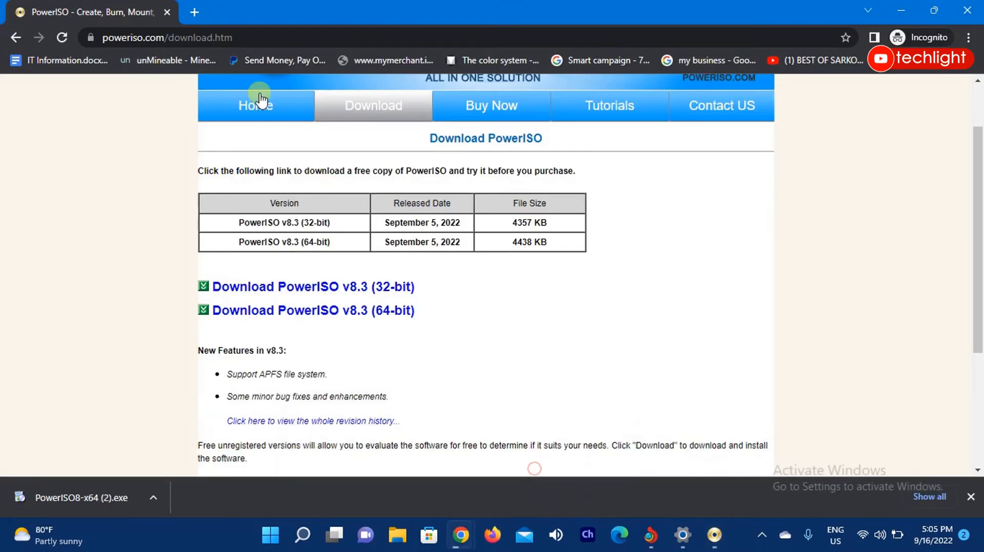
click(201, 14)
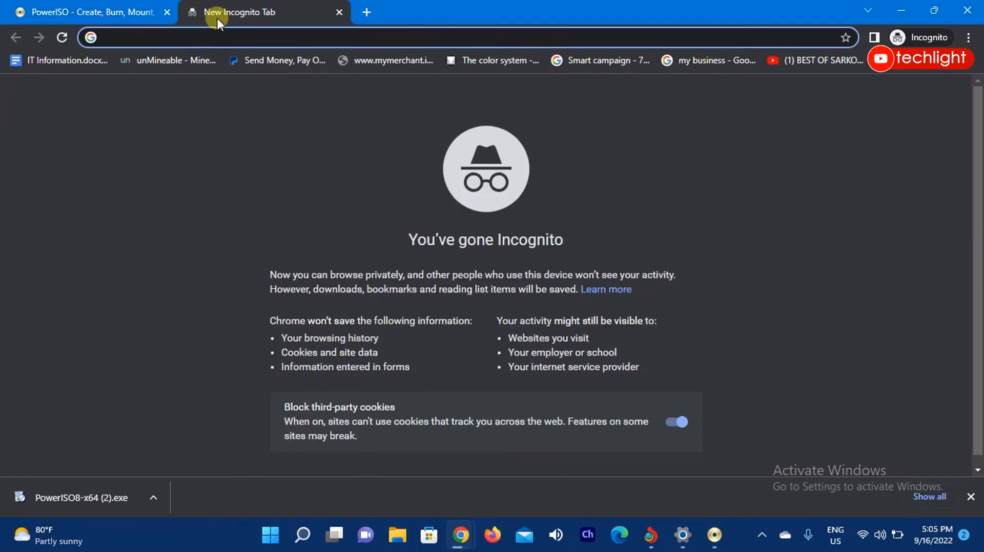
text(w)
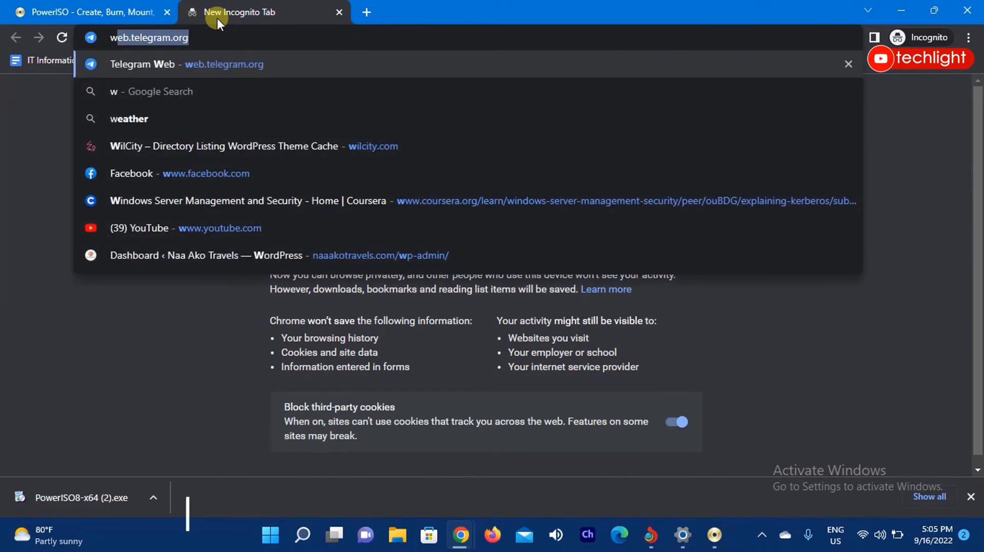
text(indows)
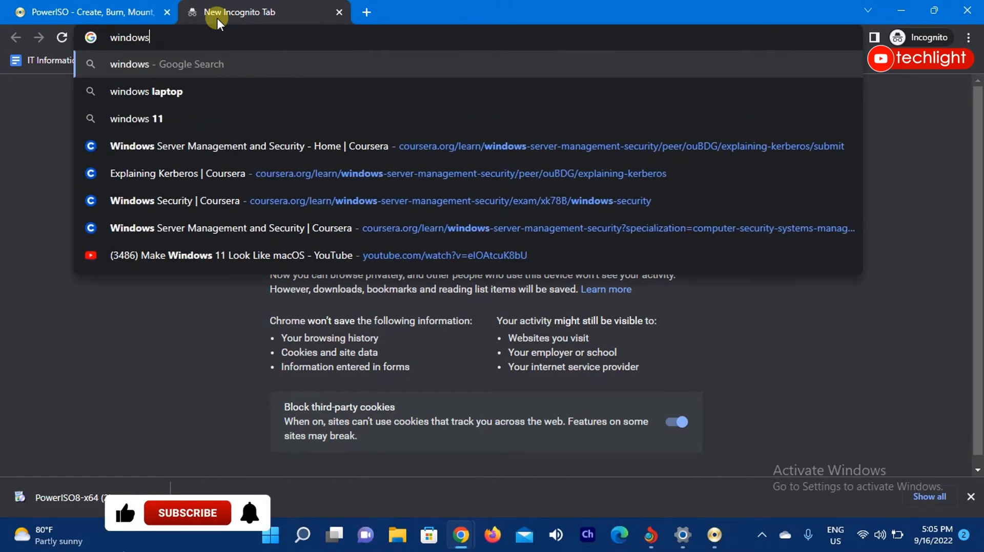
text( 1o)
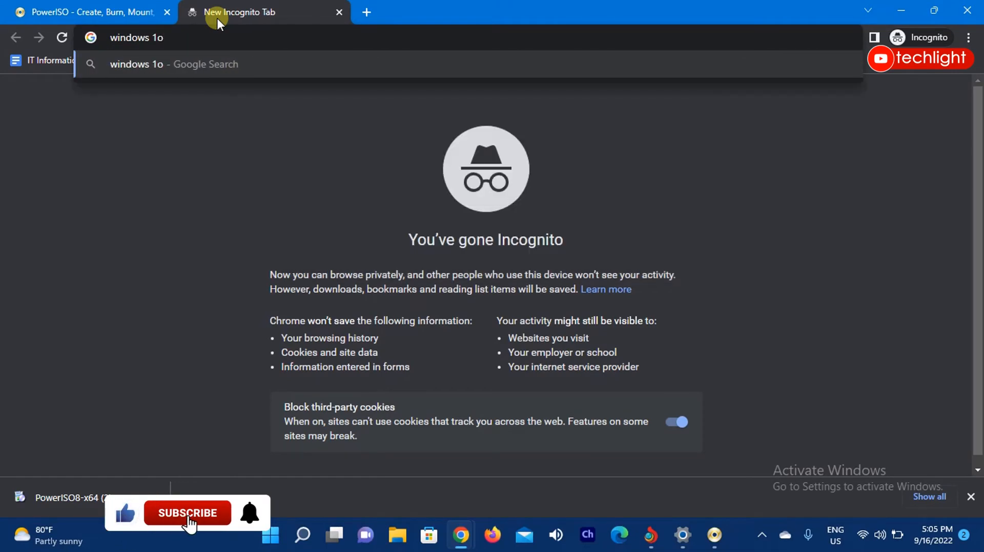
key(BackSpace)
text(0 d)
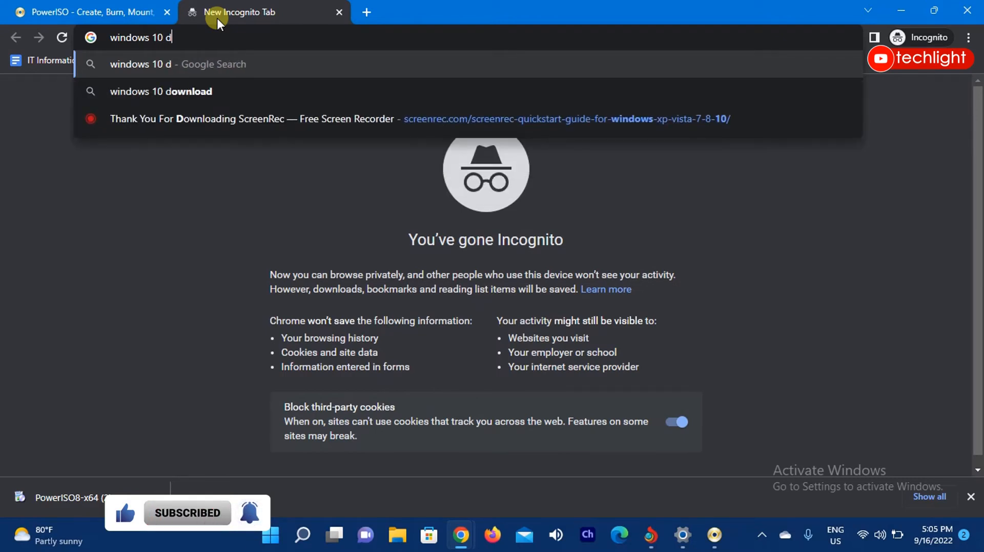
text(ownload)
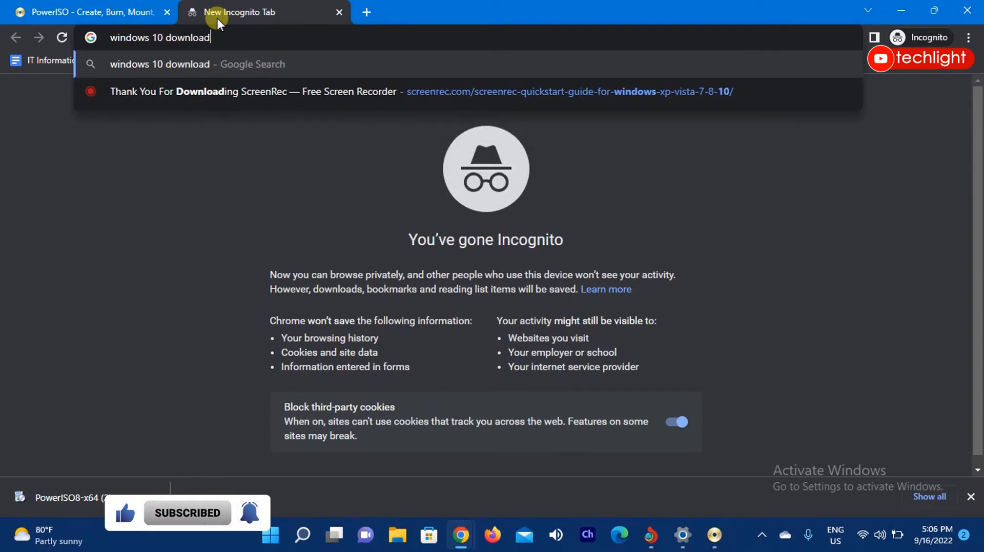
key(Return)
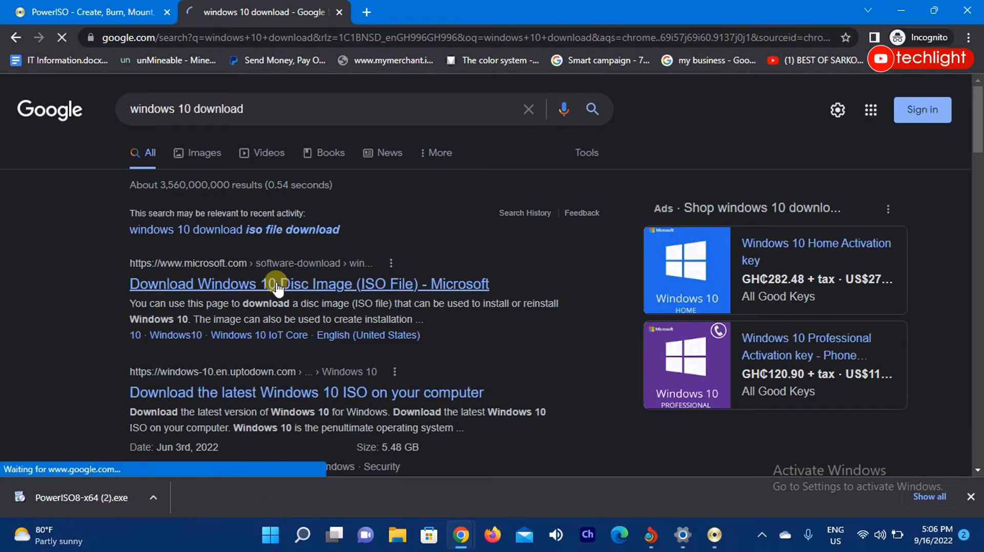
Open Microsoft's Windows 10 disc image download page from the results and view the Create Windows 10 installation media section.
click(277, 286)
scroll(480, 407, down, 3)
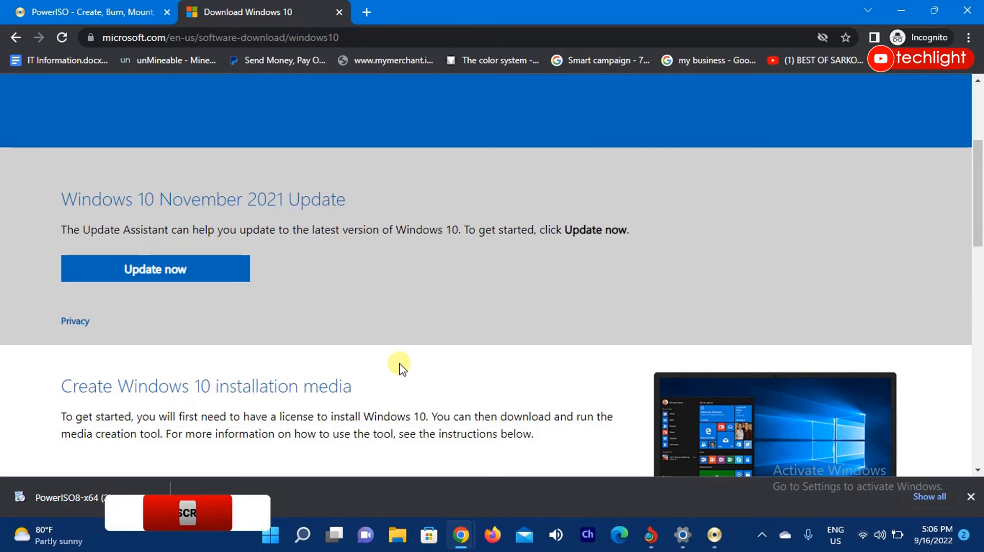
Minimize the browser to return to PowerISO and open the Create bootable USB drive tool.
click(898, 7)
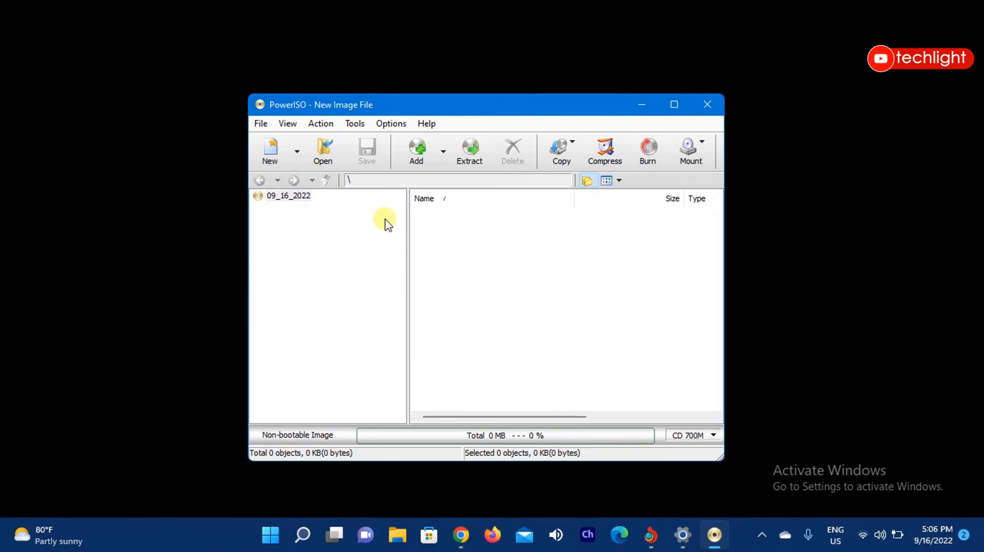
click(355, 126)
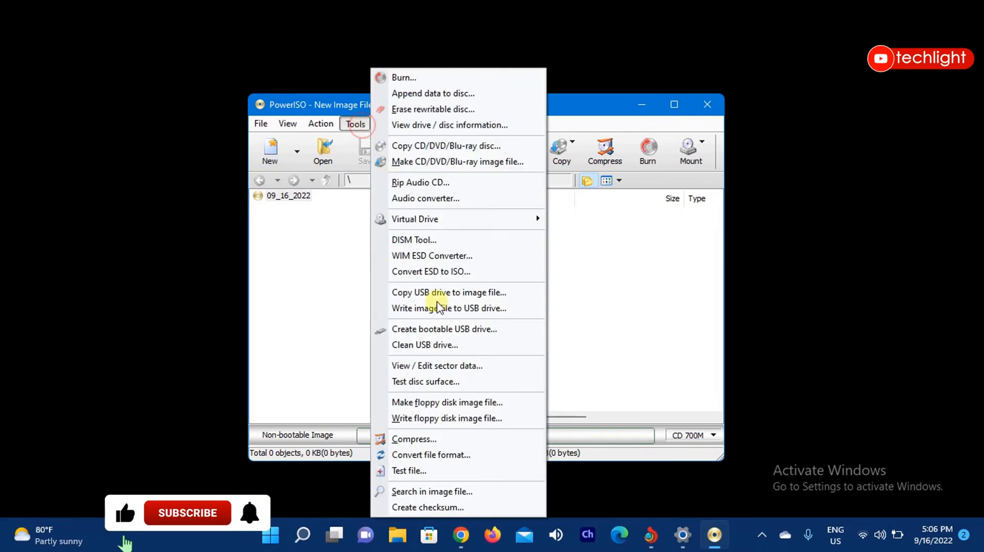
click(470, 331)
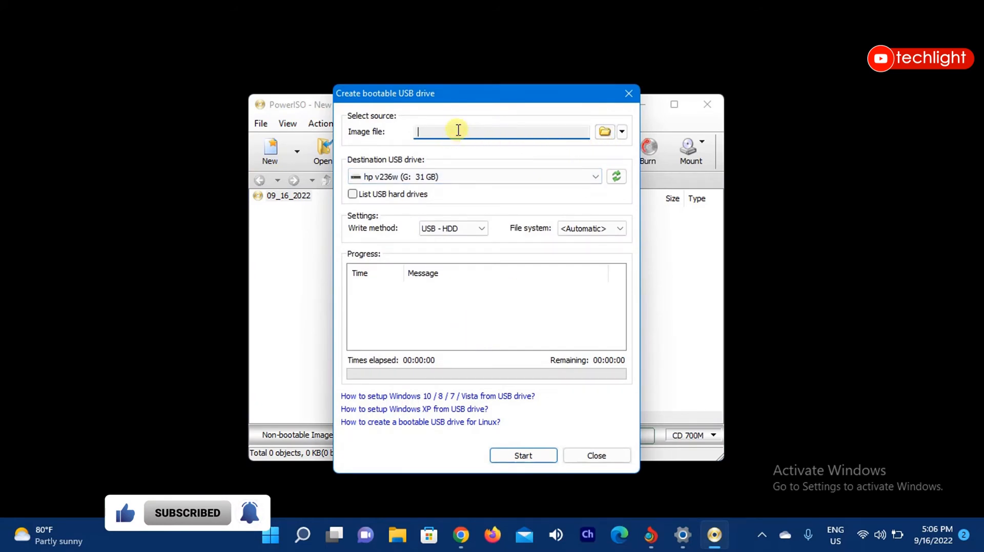
Load the win10-original-crack image from the DATA (D:) drive as the source image file.
click(606, 135)
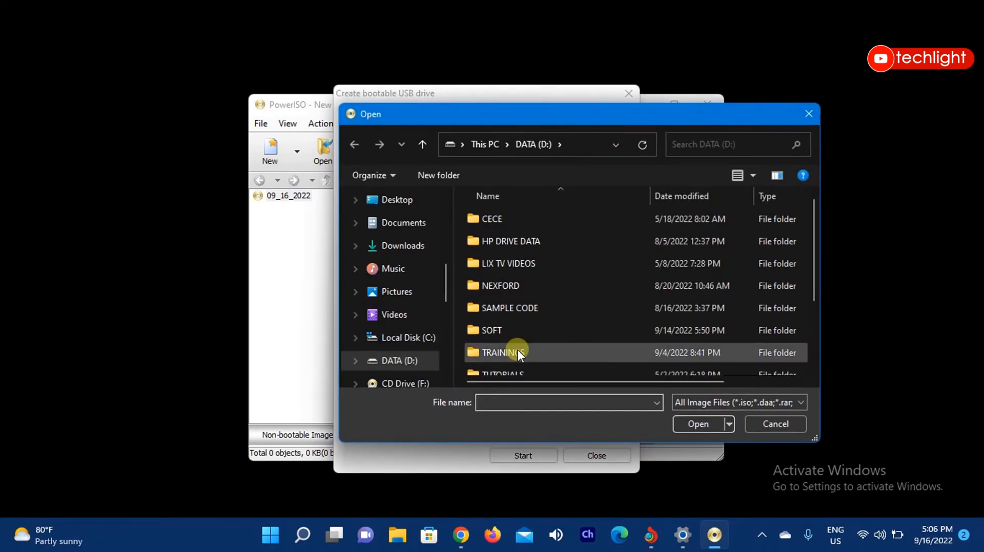
scroll(520, 327, down, 1)
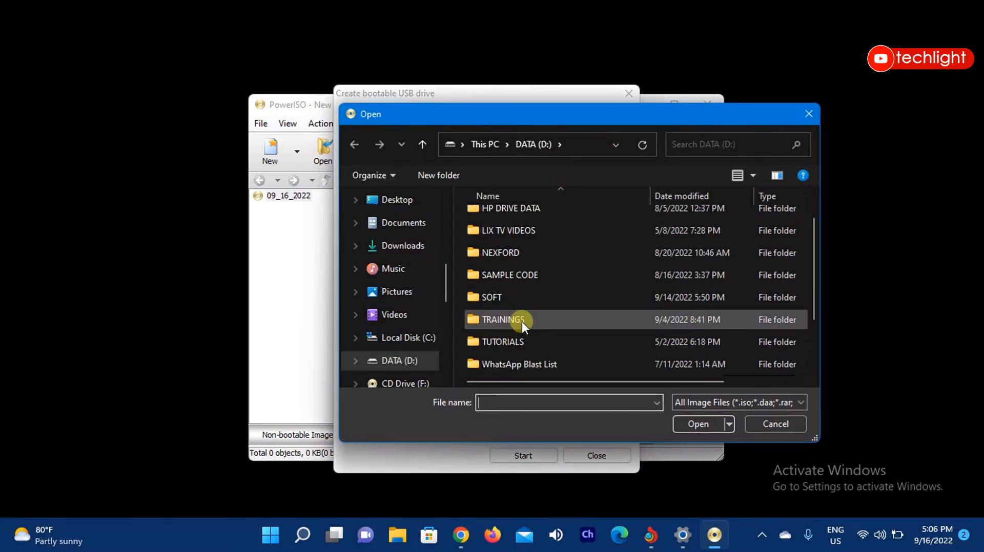
scroll(522, 322, down, 1)
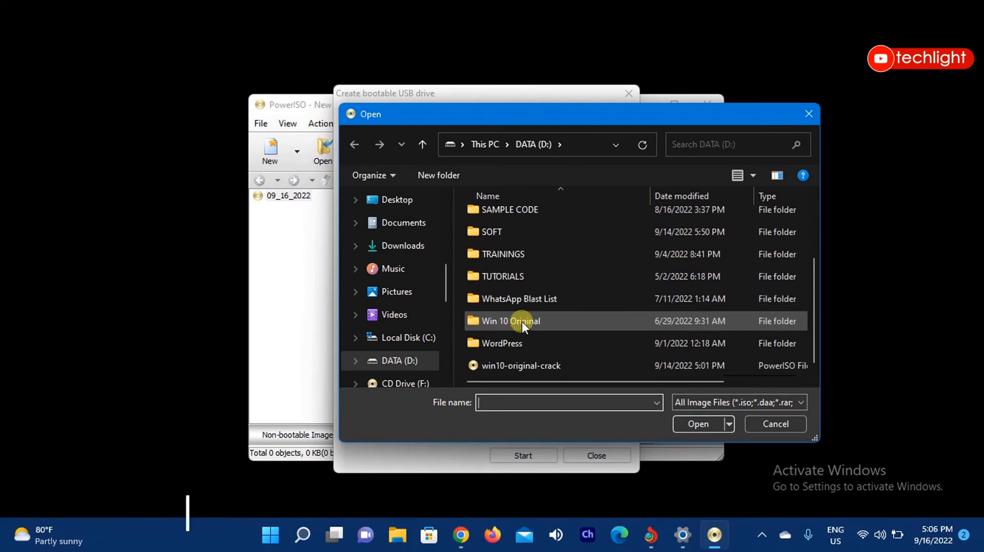
click(537, 368)
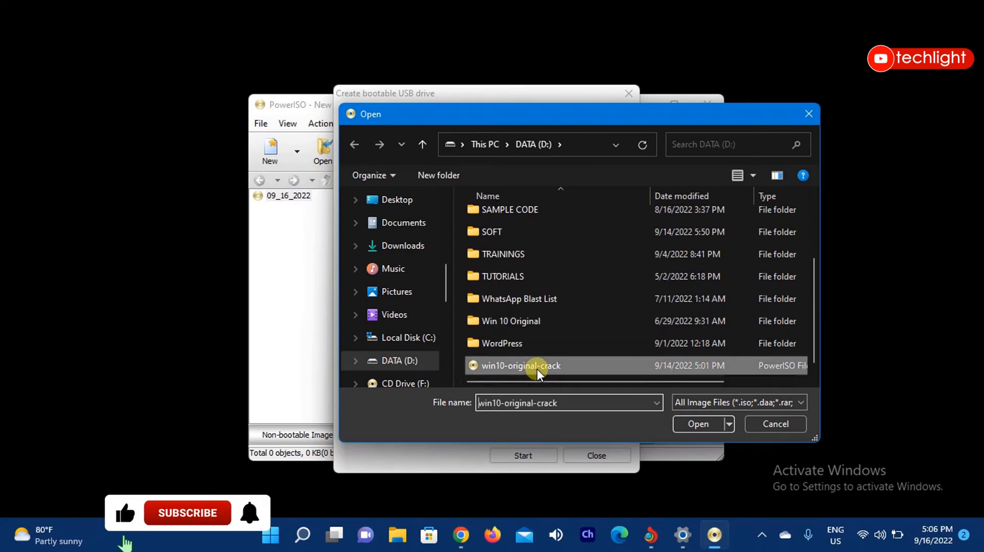
click(706, 424)
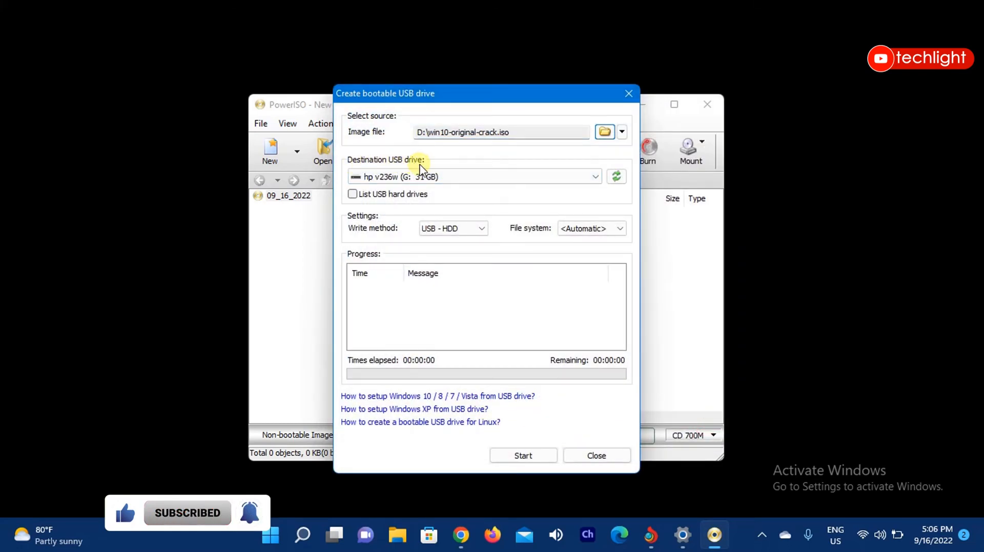
Refresh the destination USB drives and review which drives are available.
click(597, 177)
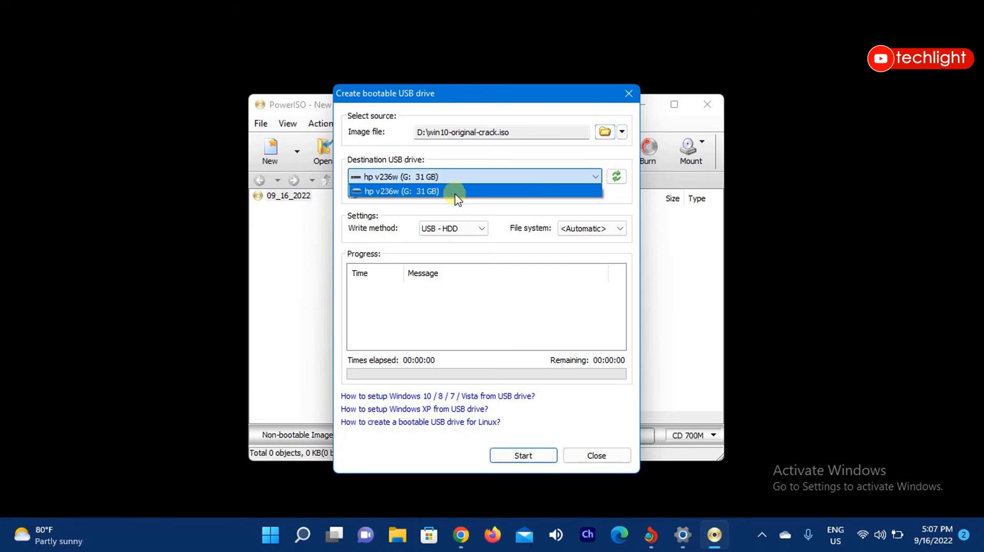
click(614, 177)
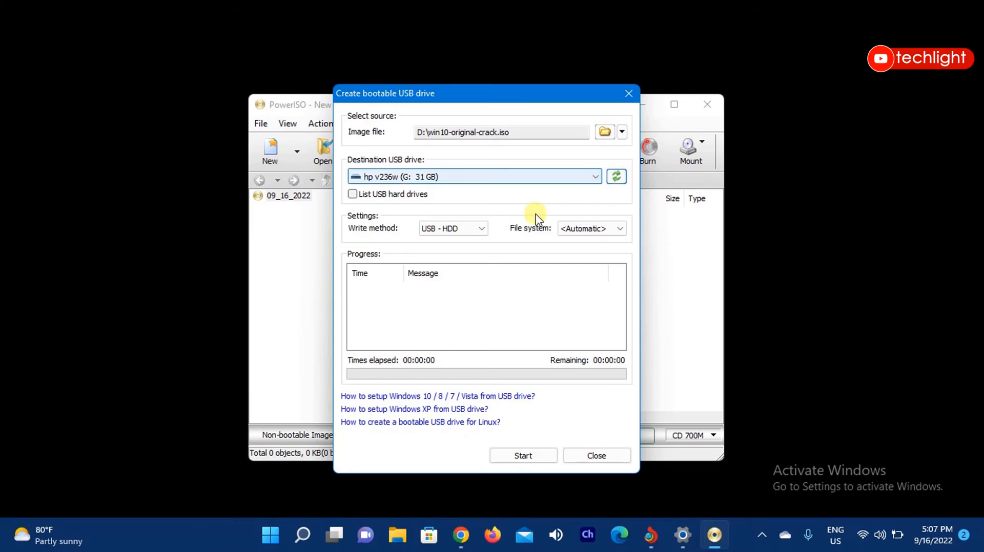
click(594, 179)
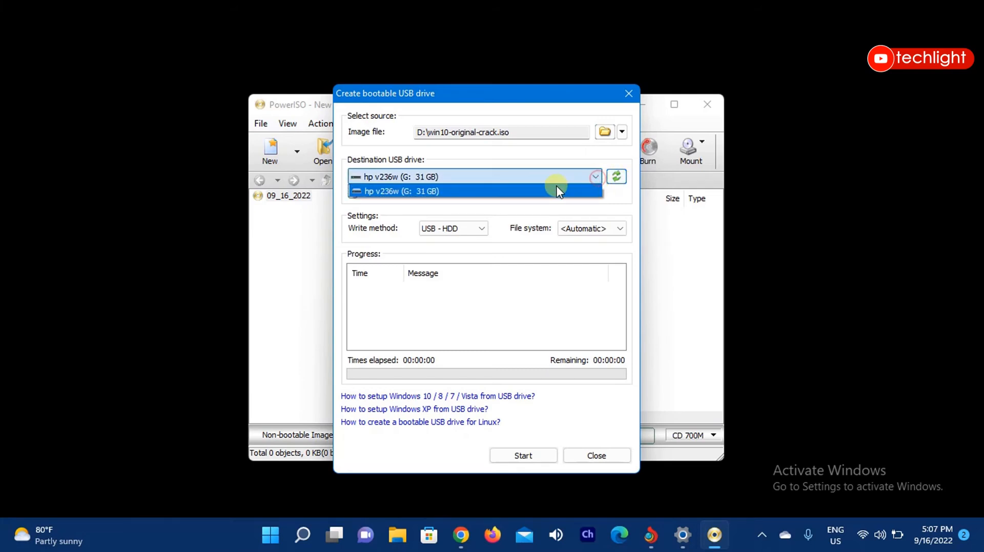
click(613, 208)
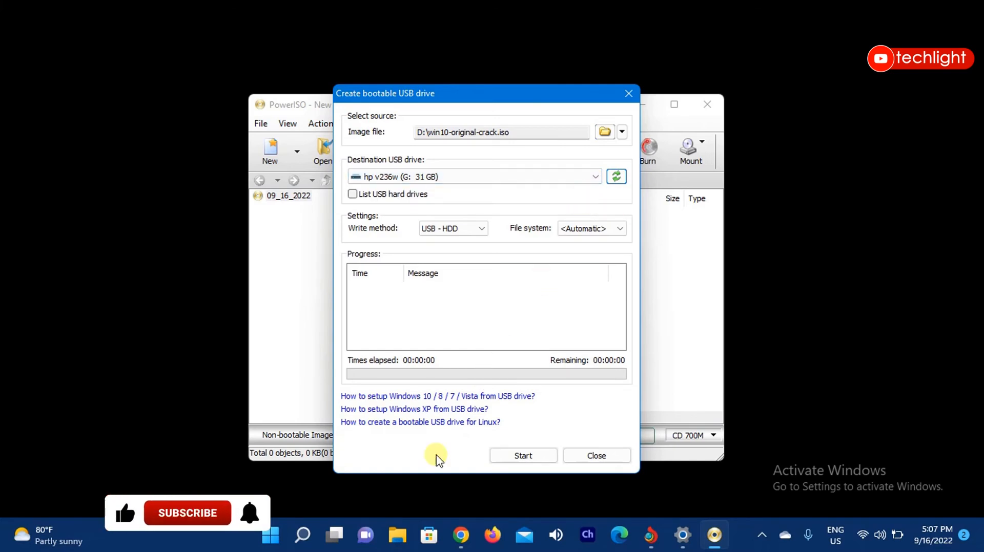
Open This PC in File Explorer and check the USB drive under Devices and drives.
click(404, 534)
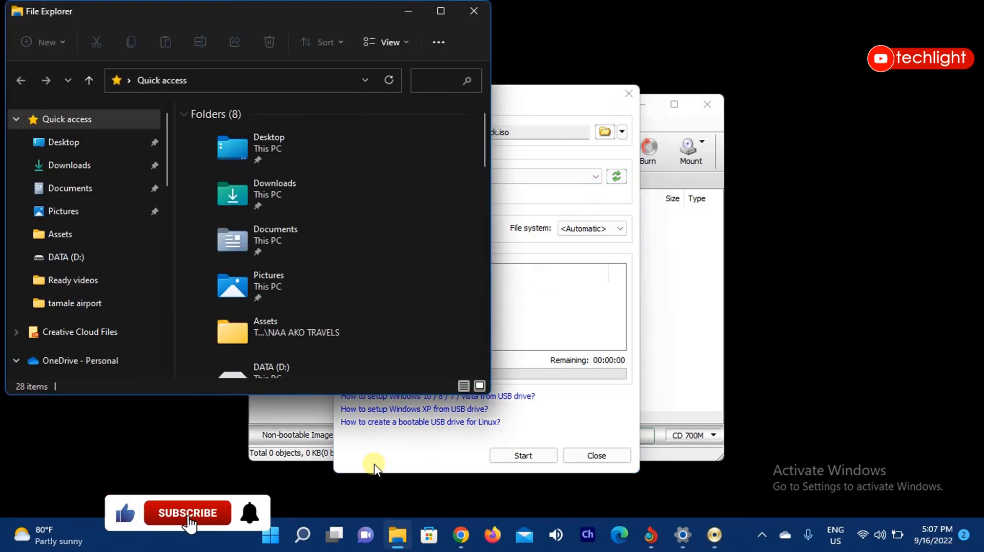
scroll(109, 303, down, 3)
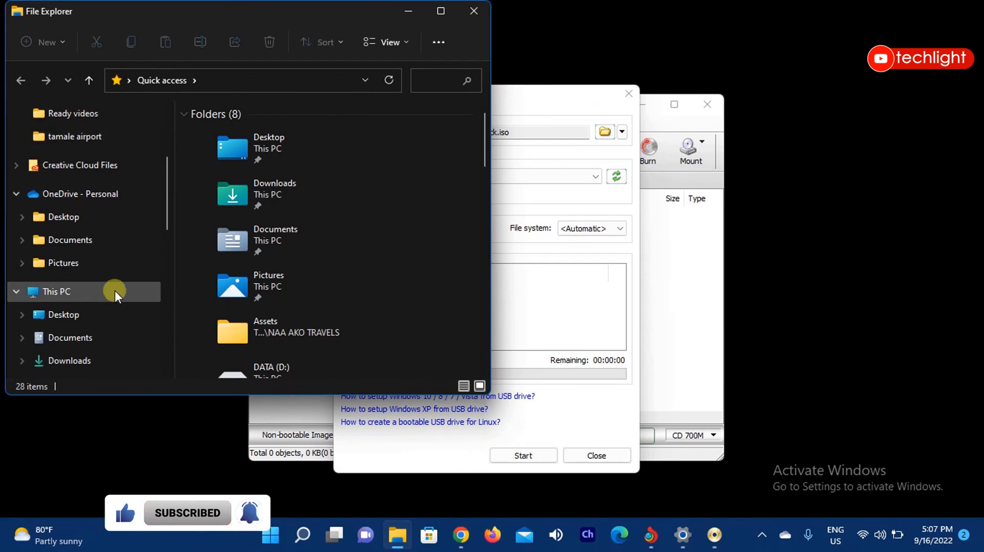
click(56, 291)
scroll(420, 300, down, 5)
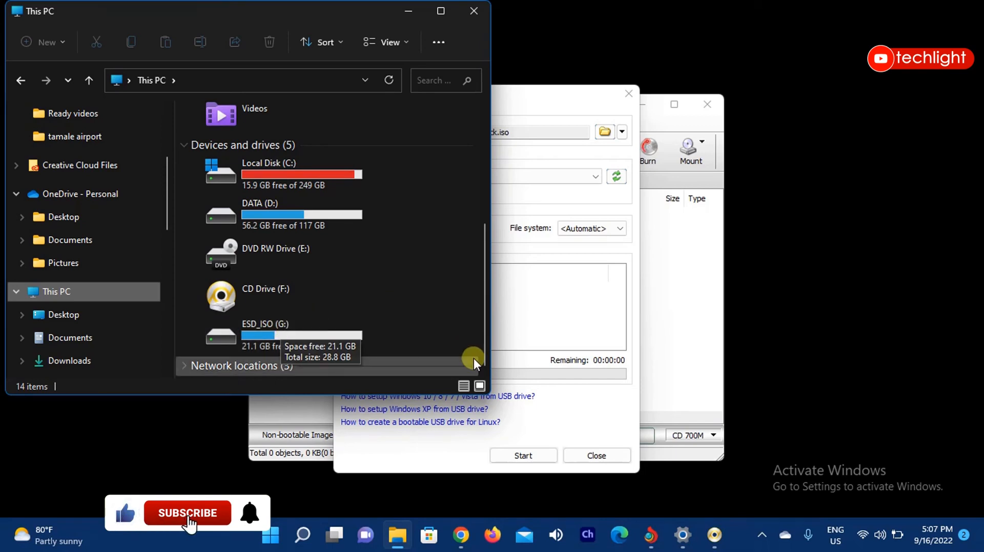
Return to the Create bootable USB drive dialog, keep hp v236w (G: 31 GB) as the destination, and start writing the image.
click(530, 420)
click(595, 176)
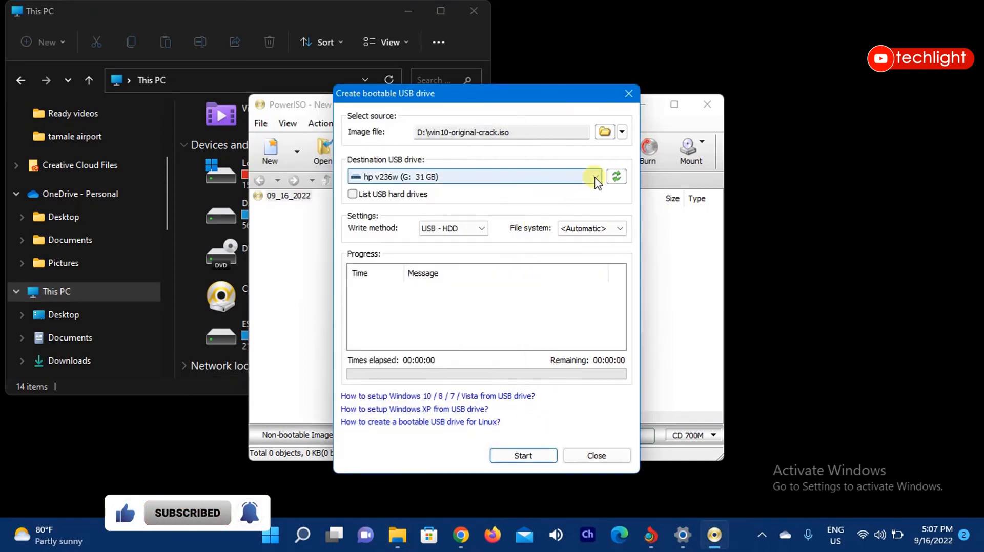
click(398, 211)
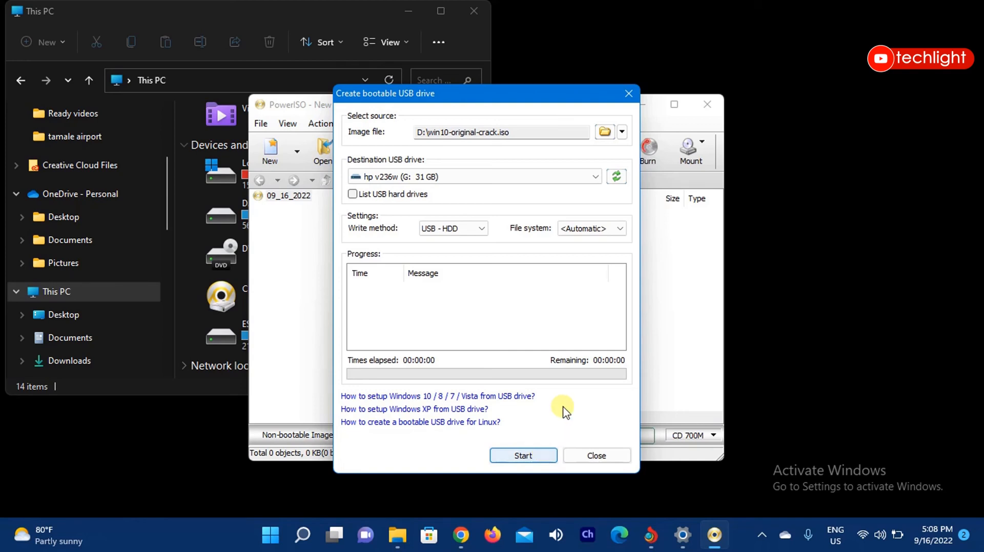
click(537, 463)
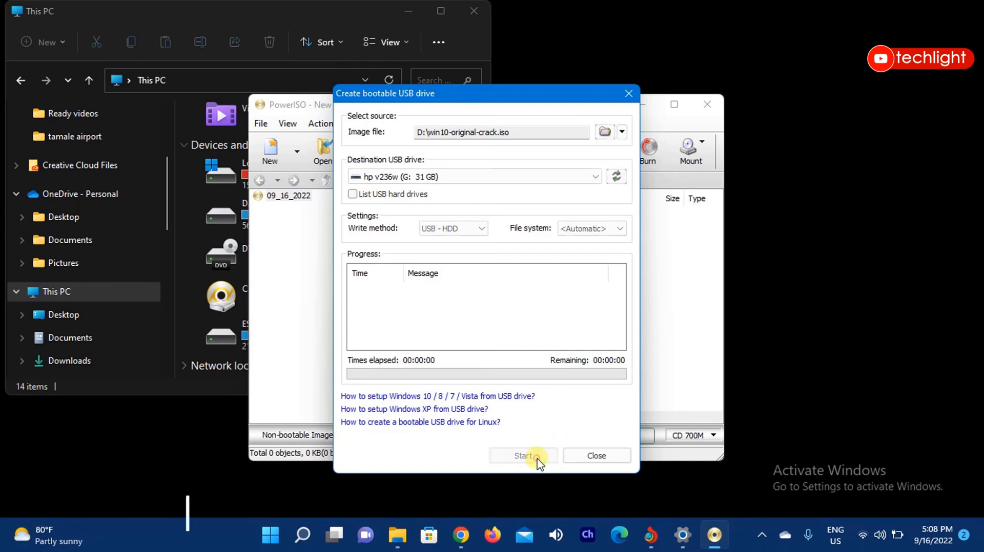